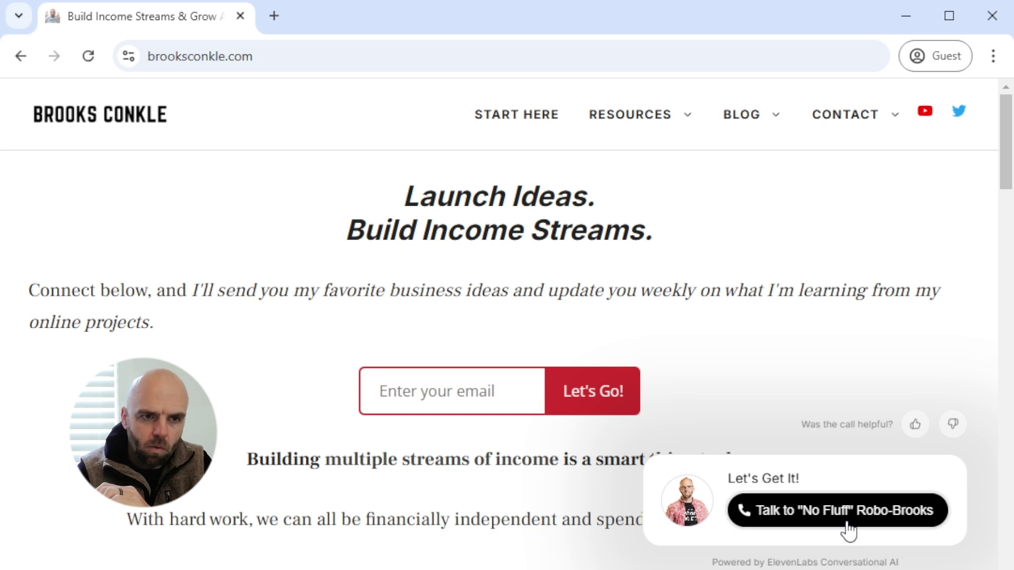
- Start a voice call with the site's 'Talk to No Fluff' AI voice assistant widget
{"action": "left_click", "coordinate": [848, 514]}
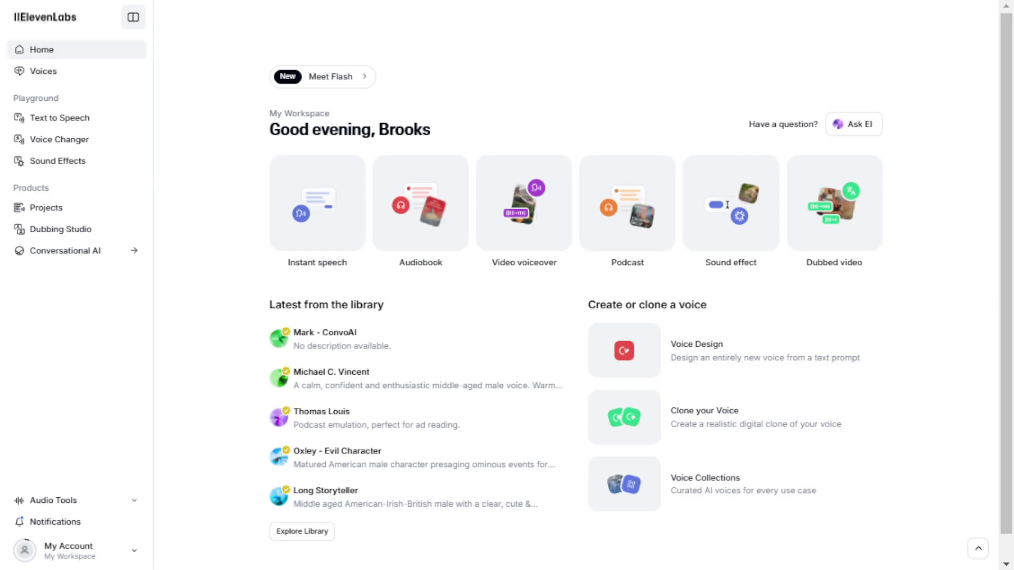
- Add a new voice from the Voices page and choose Instant Voice Clone
{"action": "left_click", "coordinate": [89, 74]}
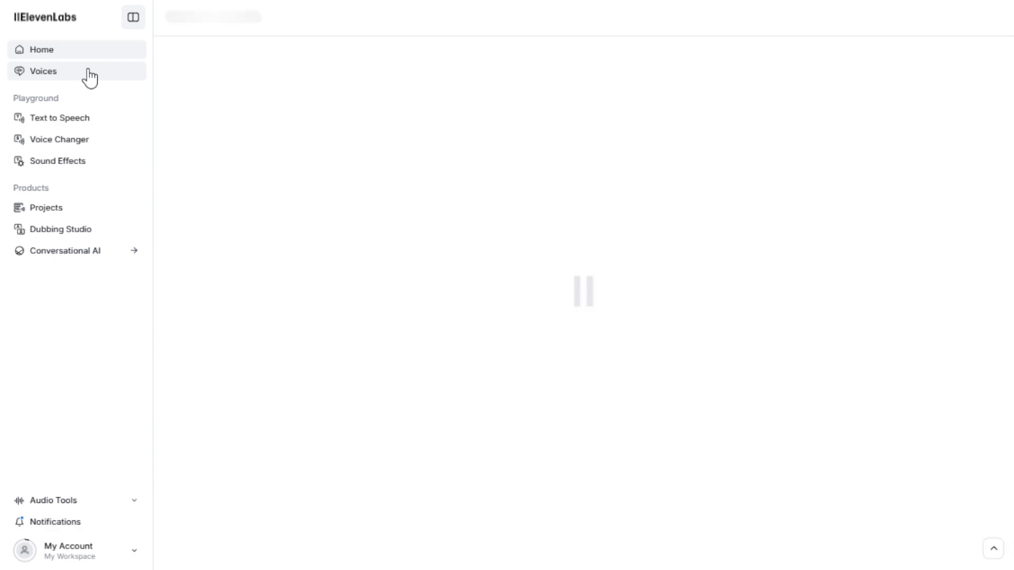
{"action": "left_click", "coordinate": [962, 120]}
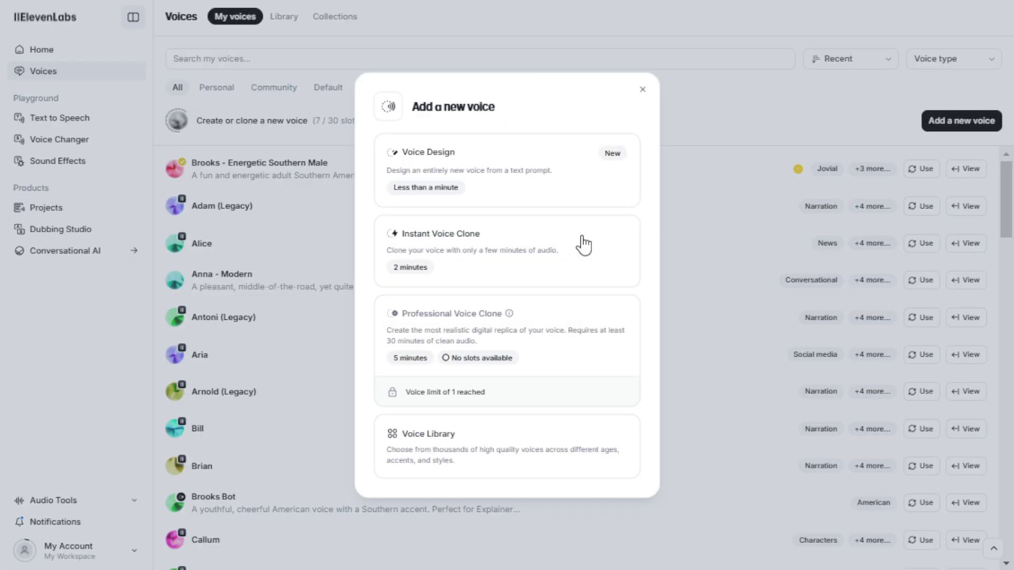
{"action": "left_click", "coordinate": [548, 244]}
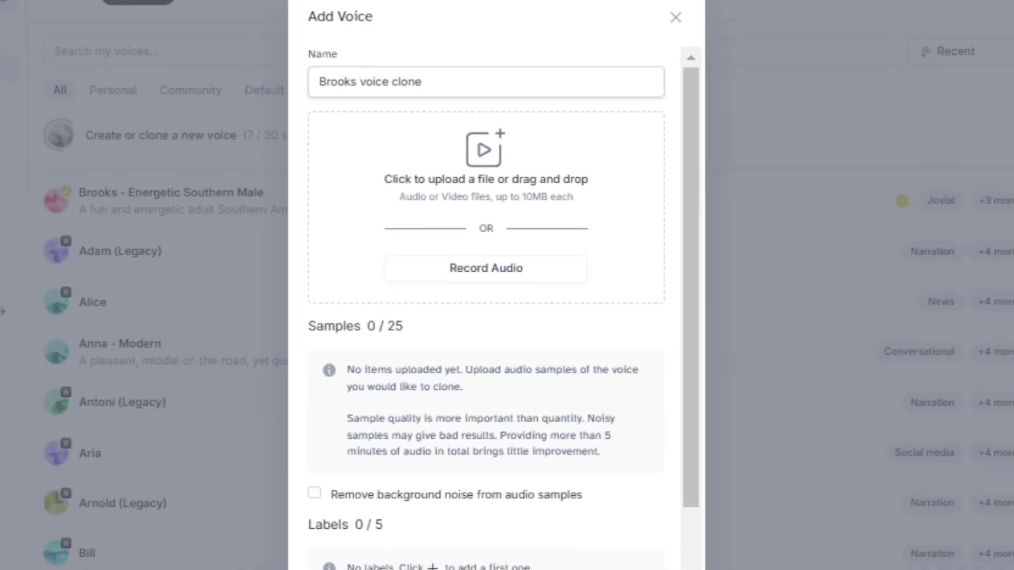
- Upload three WAV training samples and turn on background noise removal
{"action": "left_click_drag", "start_coordinate": [815, 272], "coordinate": [549, 175]}
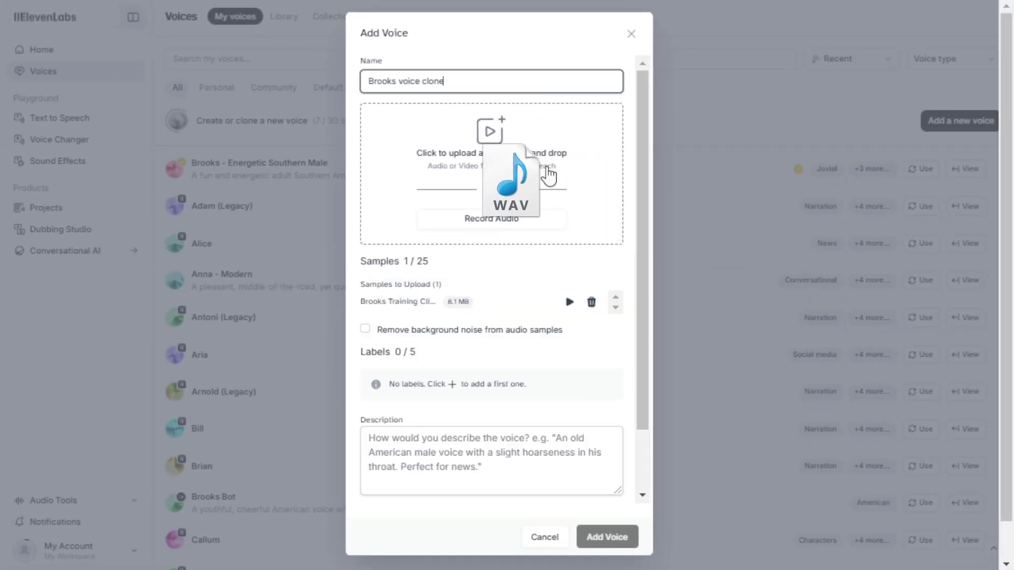
{"action": "left_click_drag", "start_coordinate": [971, 328], "coordinate": [592, 204]}
{"action": "left_click_drag", "start_coordinate": [898, 296], "coordinate": [592, 204]}
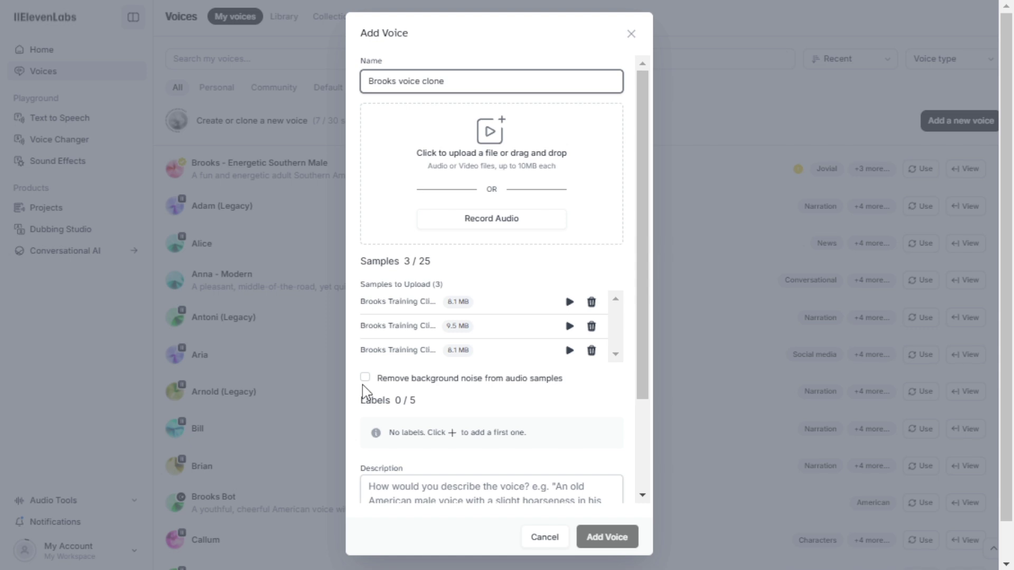
{"action": "left_click", "coordinate": [366, 378]}
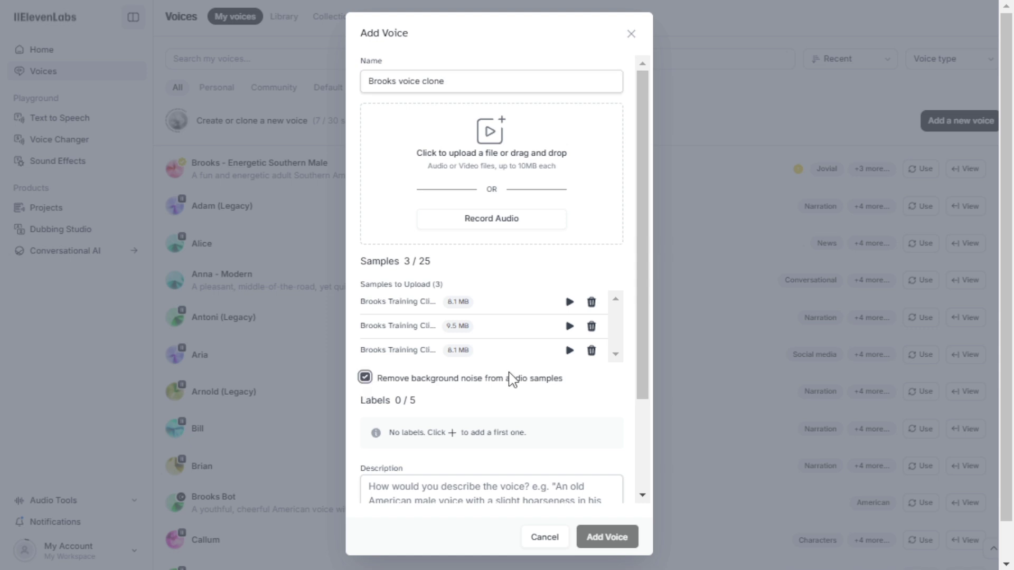
{"action": "left_click_drag", "start_coordinate": [643, 369], "coordinate": [646, 460]}
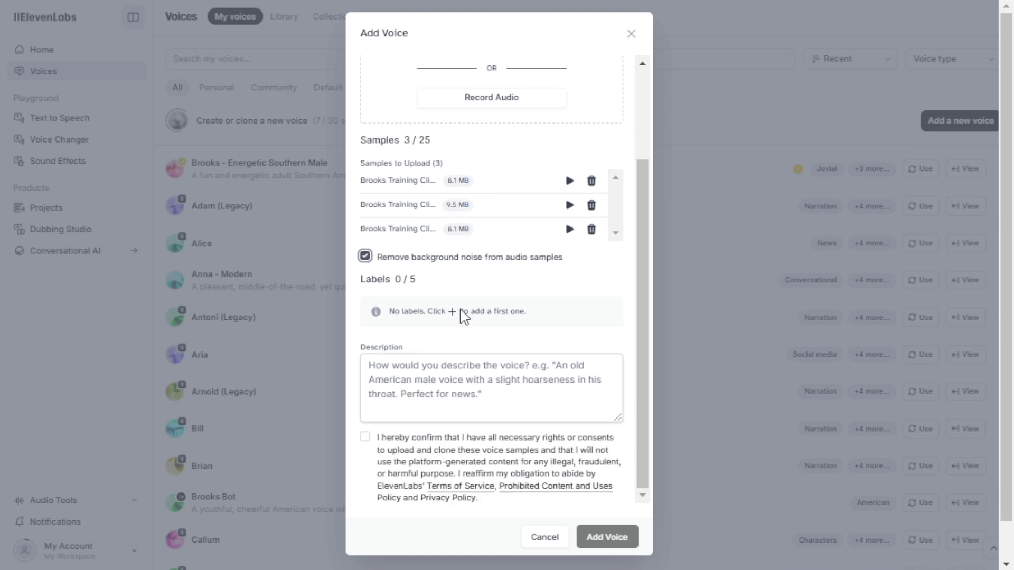
- Add the label Accent: Southern American and paste in the prepared voice description
{"action": "left_click", "coordinate": [452, 311]}
{"action": "left_click", "coordinate": [425, 296]}
{"action": "type", "text": "Accent"}
{"action": "key", "text": "Tab"}
{"action": "type", "text": "Southe"}
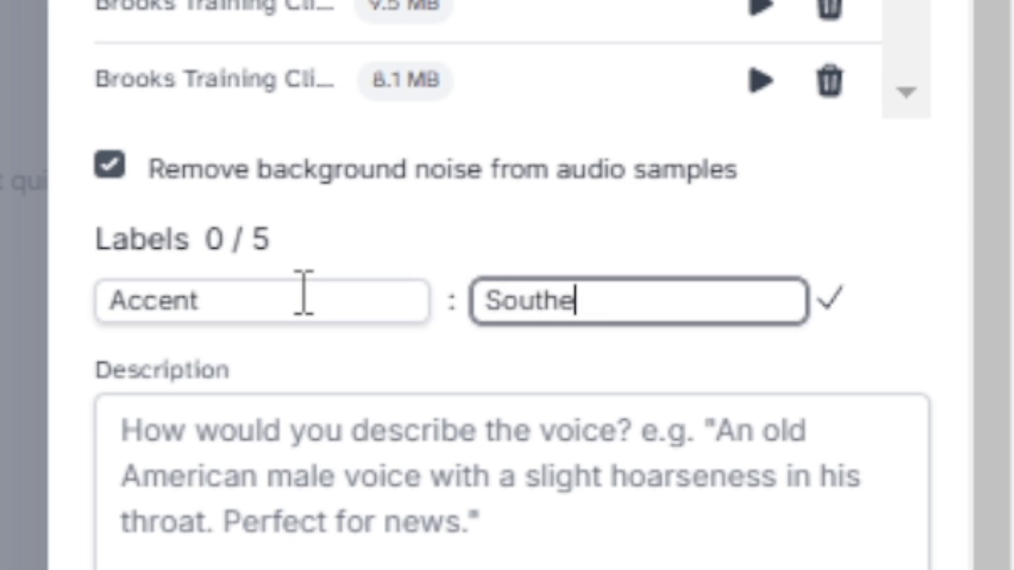
{"action": "type", "text": "rn American"}
{"action": "left_click", "coordinate": [362, 476]}
{"action": "type", "text": "A fun and energetic adult Southern American man voice for explainer and talking head videos"}
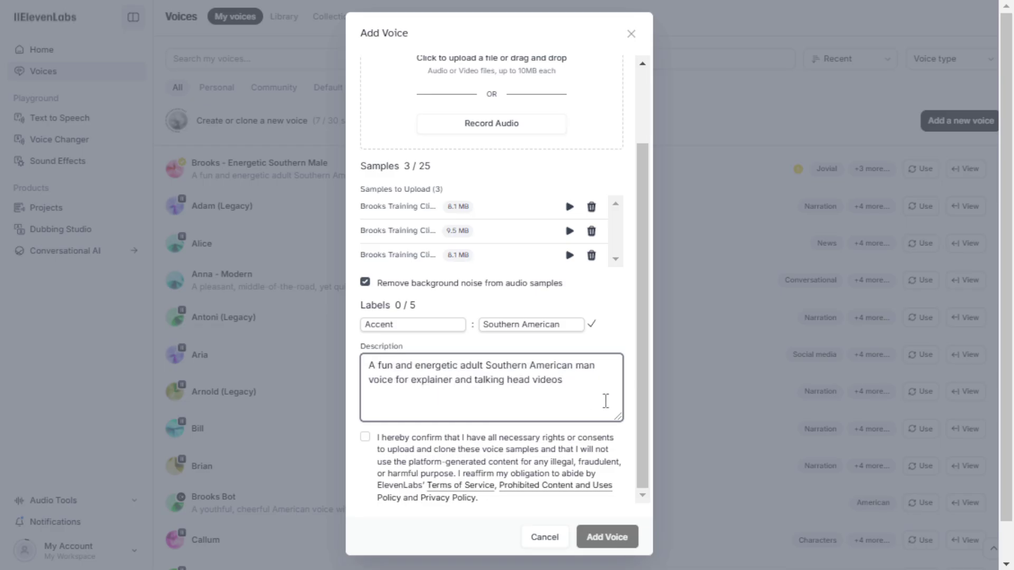
{"action": "scroll", "coordinate": [580, 407], "scroll_direction": "down", "scroll_amount": 1}
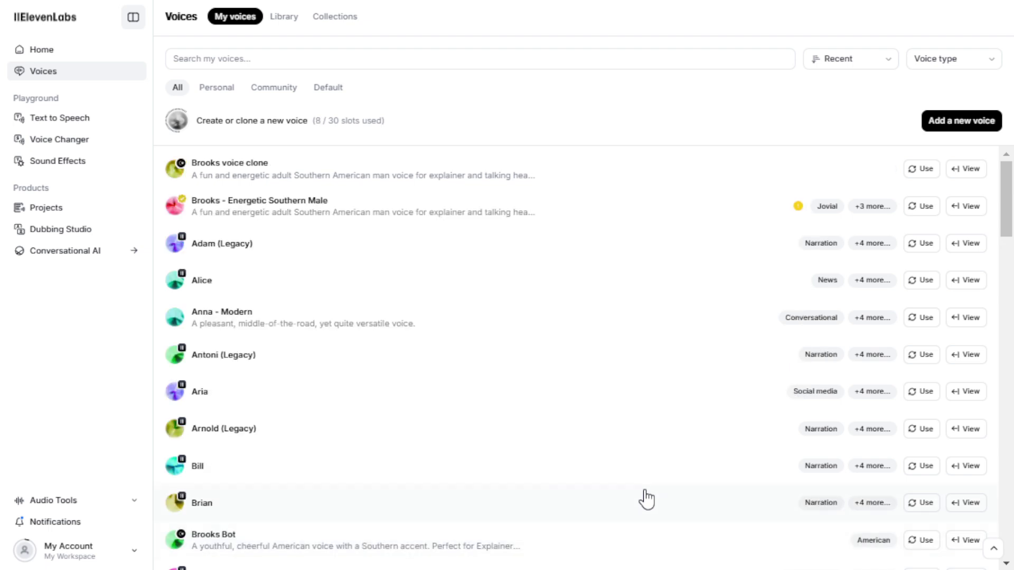
- Open Text to Speech with the new voice clone and begin typing 'Howdy!'
{"action": "left_click", "coordinate": [276, 164]}
{"action": "left_click", "coordinate": [919, 170]}
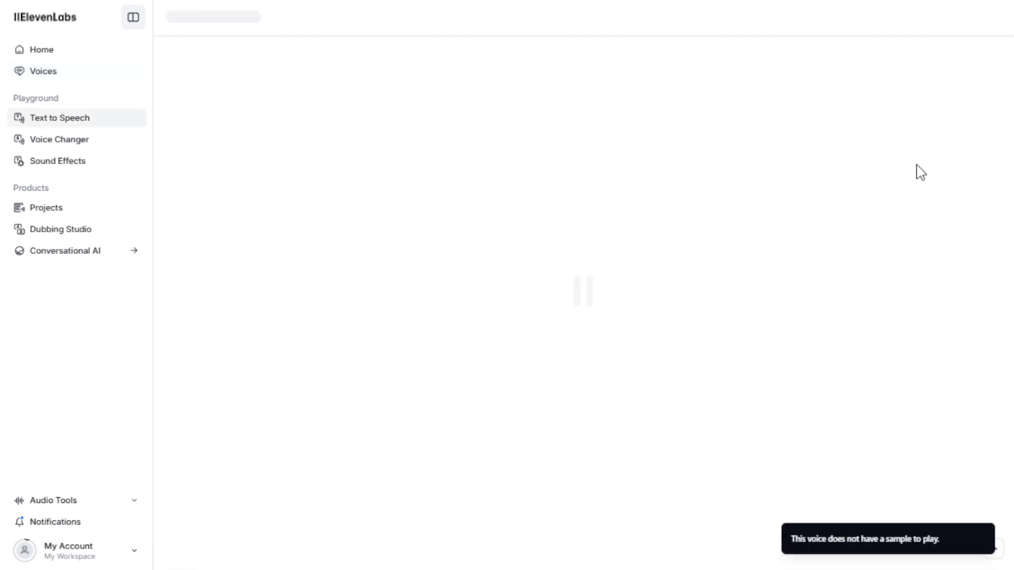
{"action": "type", "text": "Ho"}
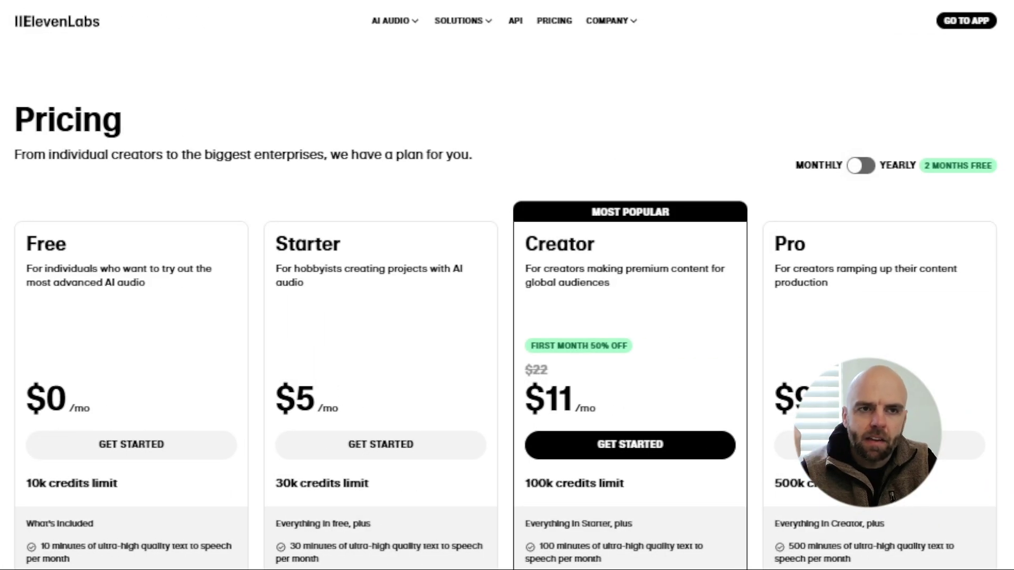
- Scroll the pricing page down to the Compare our plans table's Voices rows
{"action": "scroll", "coordinate": [507, 285], "scroll_direction": "down", "scroll_amount": 3}
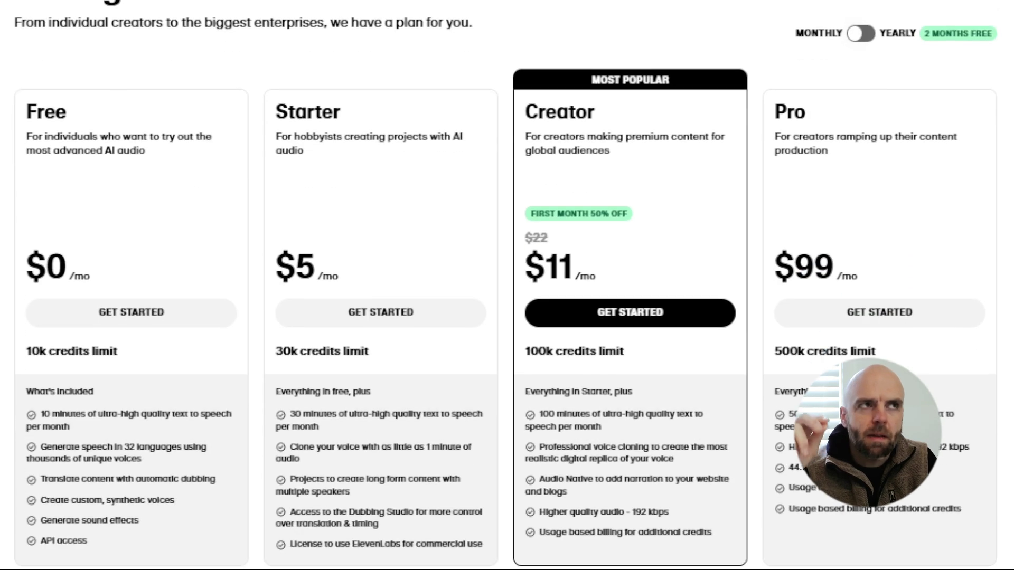
{"action": "scroll", "coordinate": [507, 285], "scroll_direction": "down", "scroll_amount": 10}
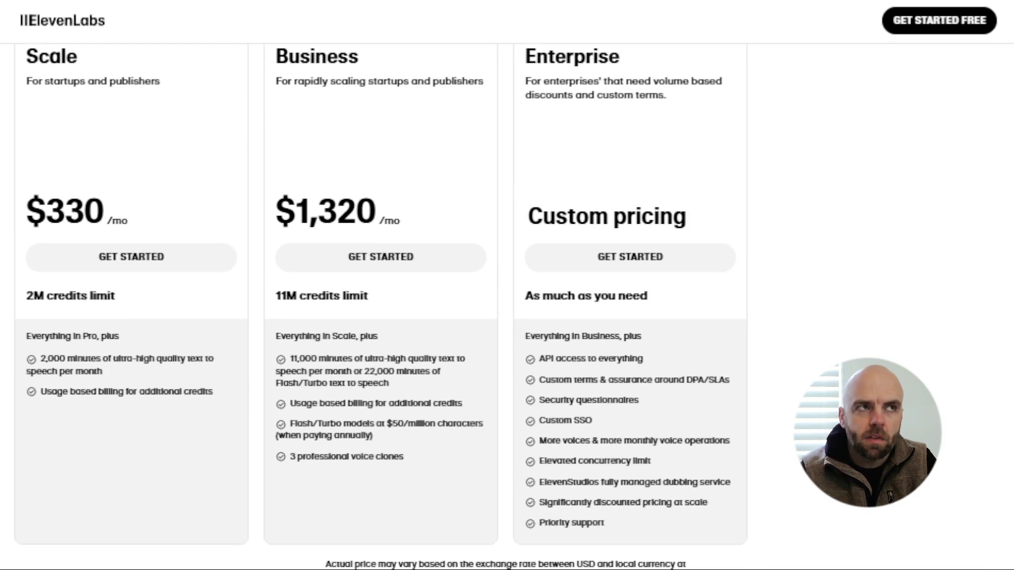
{"action": "scroll", "coordinate": [380, 285], "scroll_direction": "down", "scroll_amount": 8}
{"action": "scroll", "coordinate": [507, 285], "scroll_direction": "down", "scroll_amount": 8}
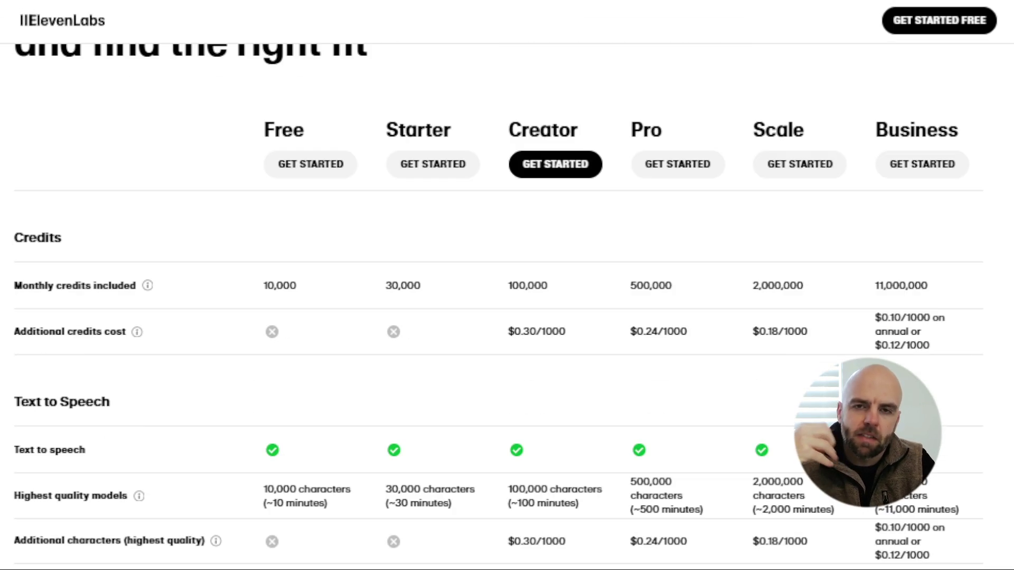
{"action": "scroll", "coordinate": [507, 285], "scroll_direction": "down", "scroll_amount": 8}
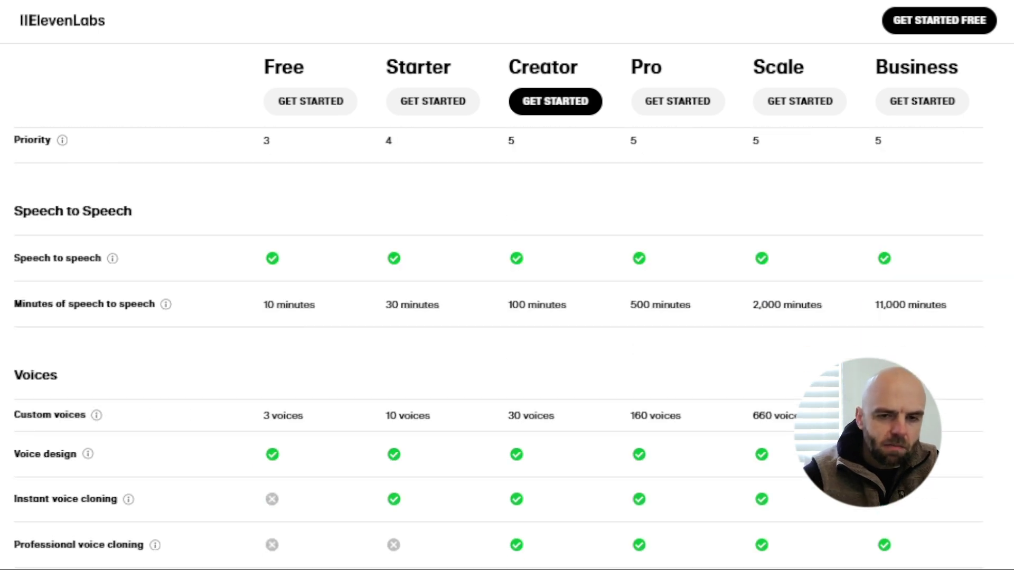
{"action": "scroll", "coordinate": [506, 285], "scroll_direction": "down", "scroll_amount": 5}
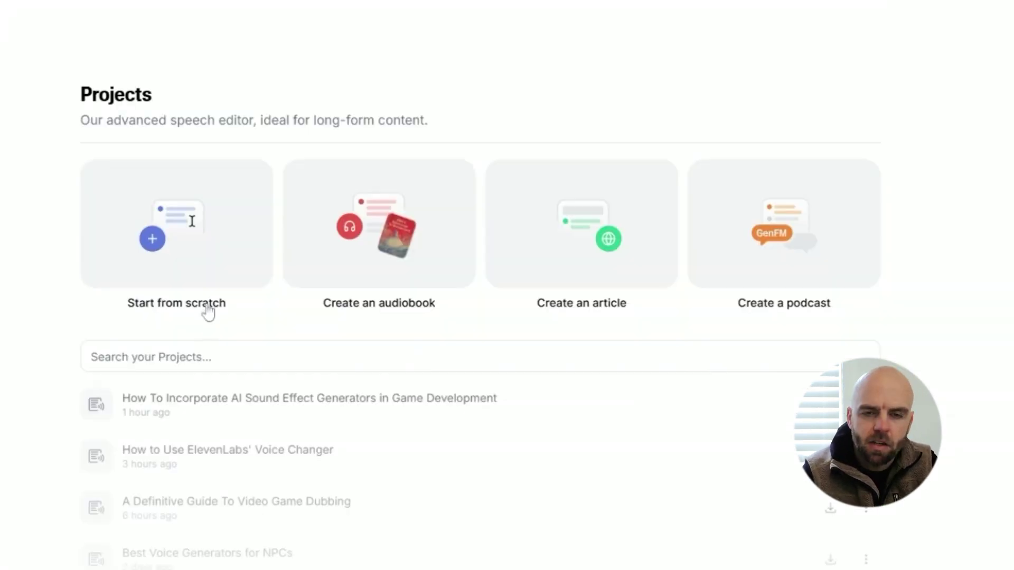
- Create a blank Eleven Multilingual v2 project at Standard quality
{"action": "left_click", "coordinate": [158, 220]}
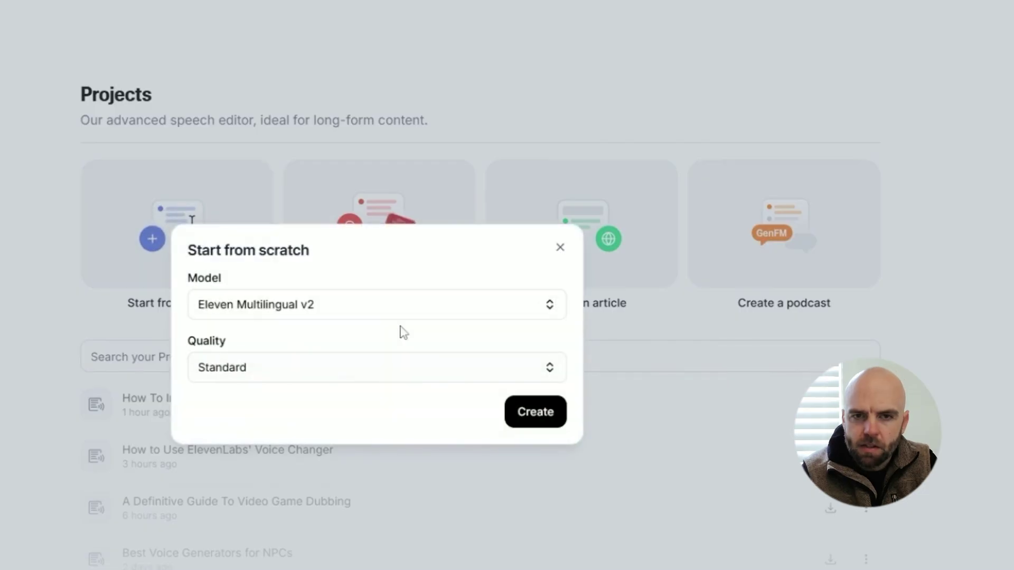
{"action": "left_click", "coordinate": [319, 372]}
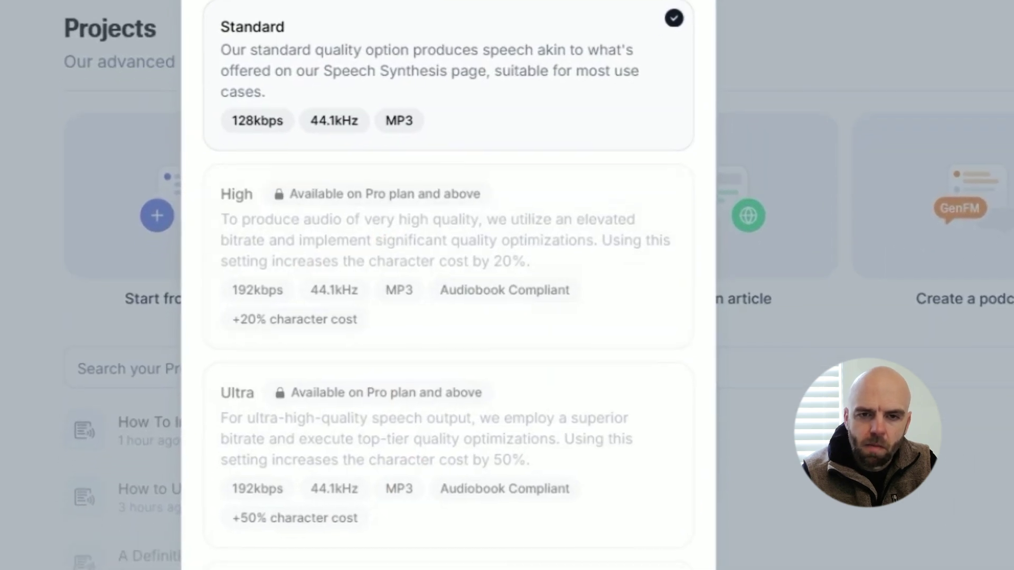
{"action": "left_click", "coordinate": [169, 290]}
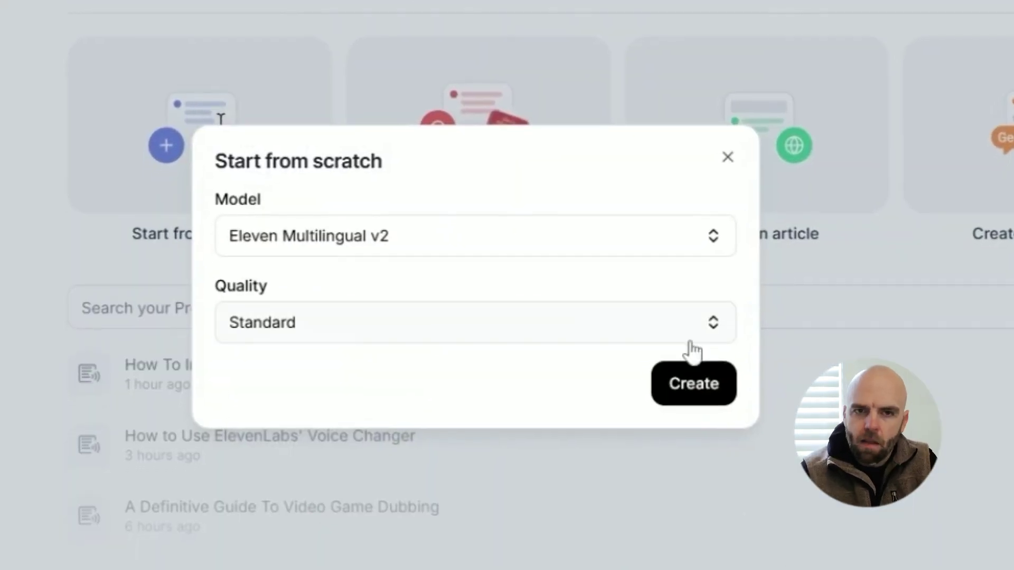
{"action": "left_click", "coordinate": [714, 393]}
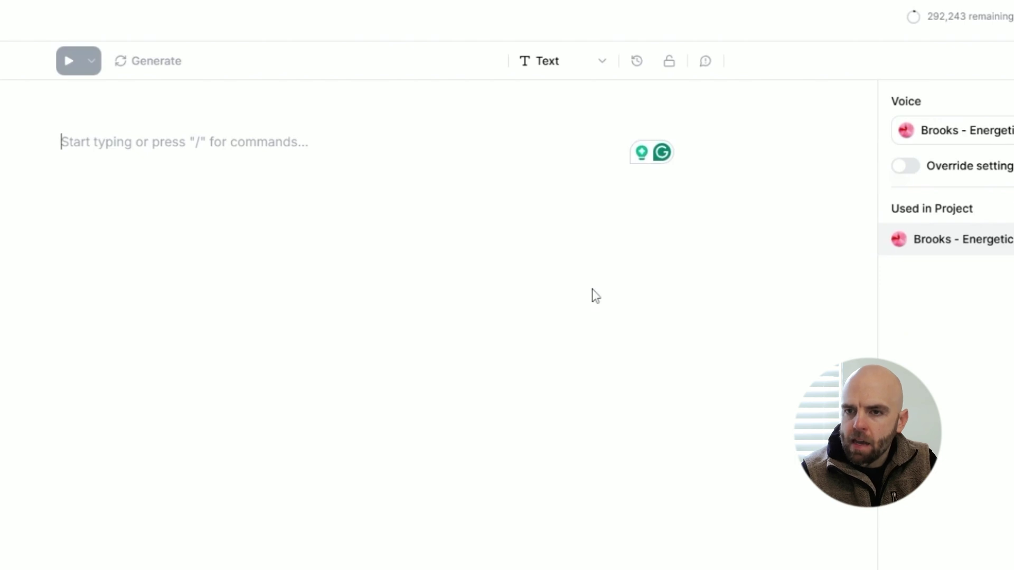
- Browse the project's voice list and preview the Anna - Modern voice
{"action": "left_click", "coordinate": [990, 132]}
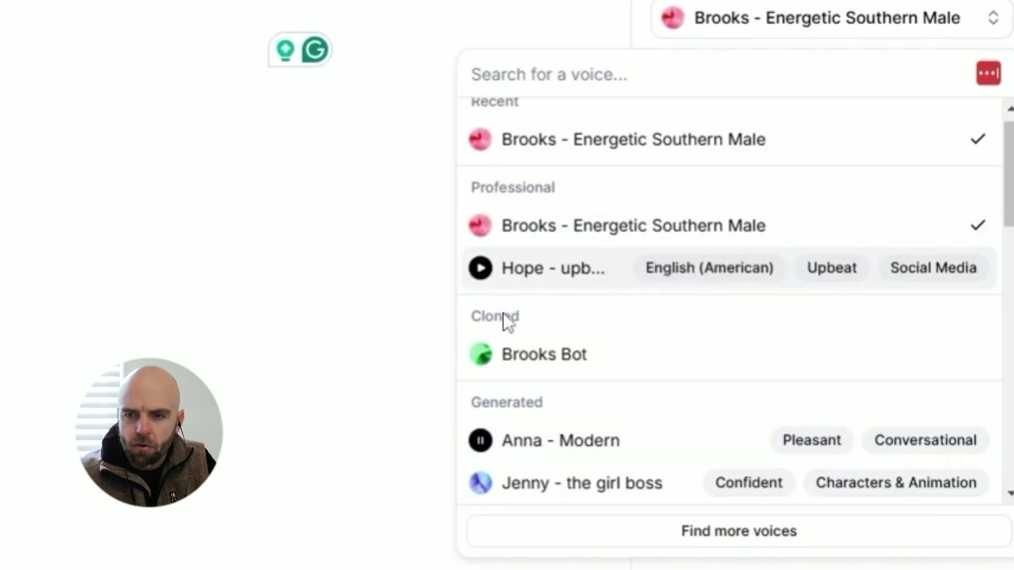
{"action": "left_click", "coordinate": [480, 440]}
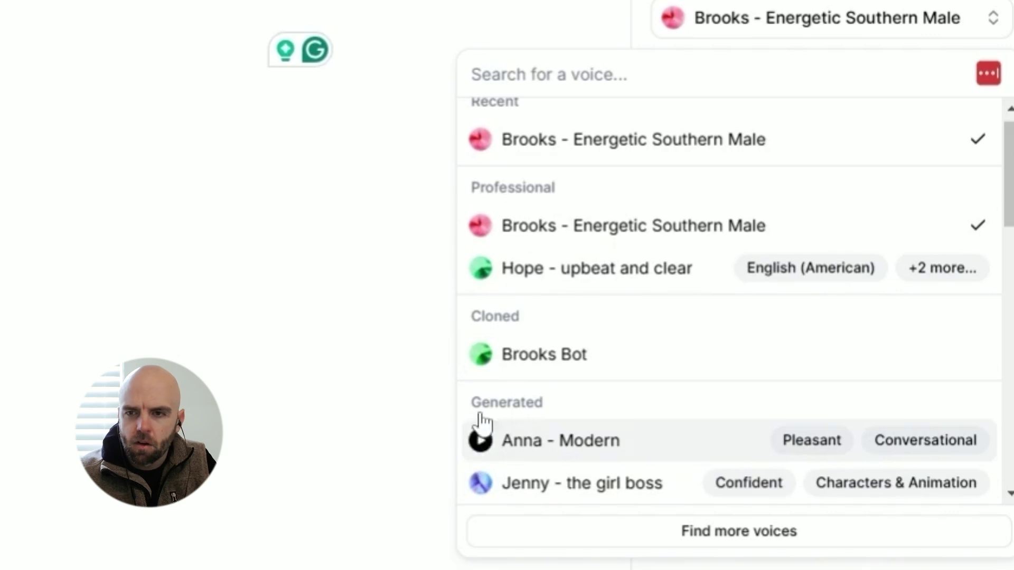
{"action": "scroll", "coordinate": [479, 159], "scroll_direction": "up", "scroll_amount": 1}
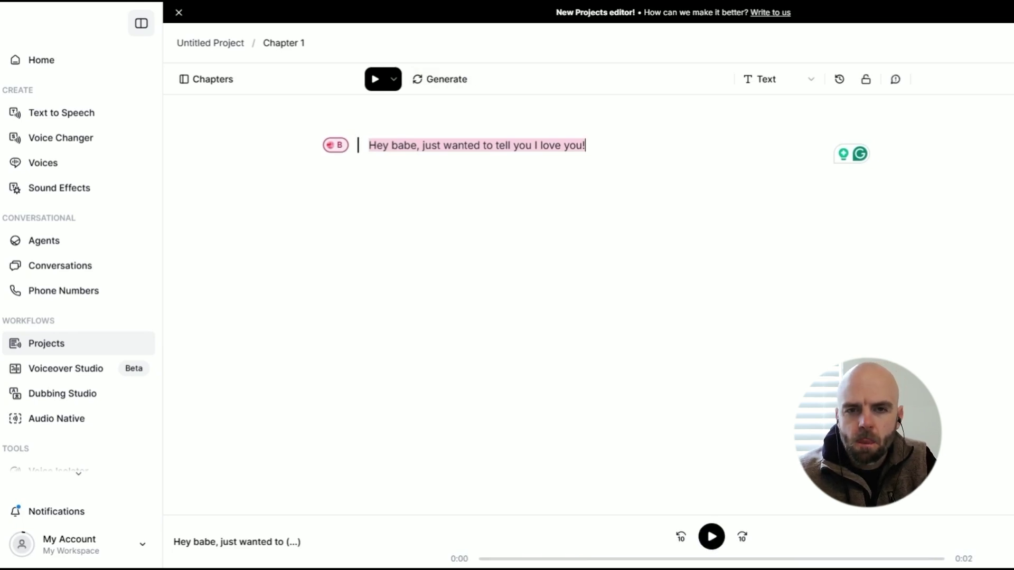
- Paste the 'Hey babe…' line into a new paragraph, then delete the duplicate line
{"action": "key", "text": "Return"}
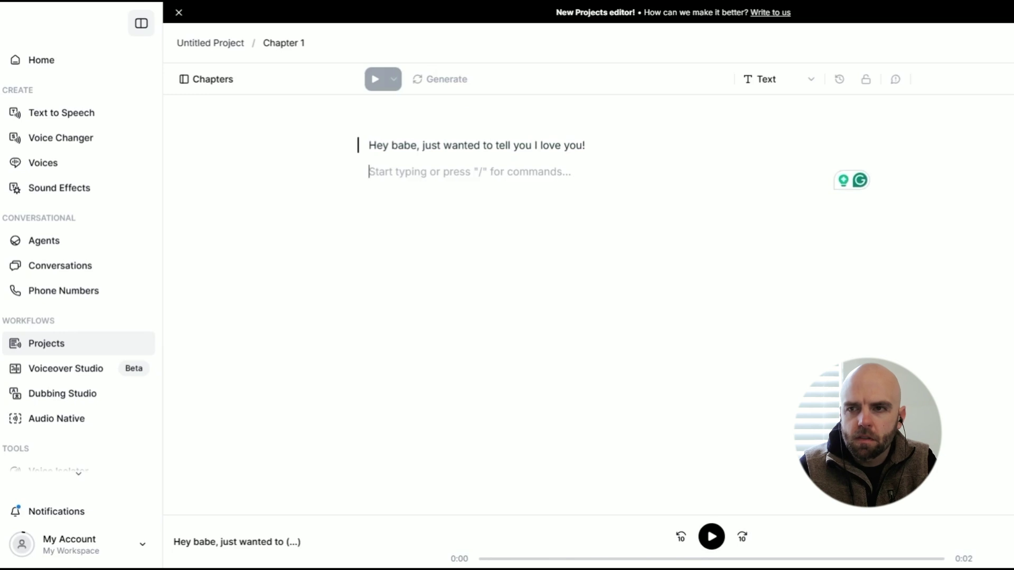
{"action": "type", "text": "hey babe, just wanted to tell you I love you!"}
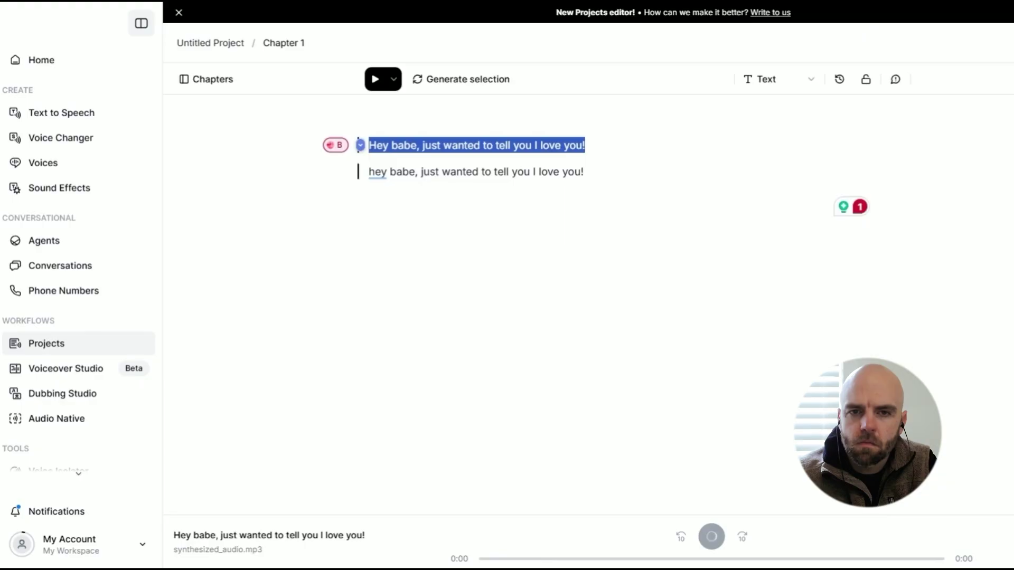
{"action": "left_click_drag", "start_coordinate": [584, 173], "coordinate": [364, 181]}
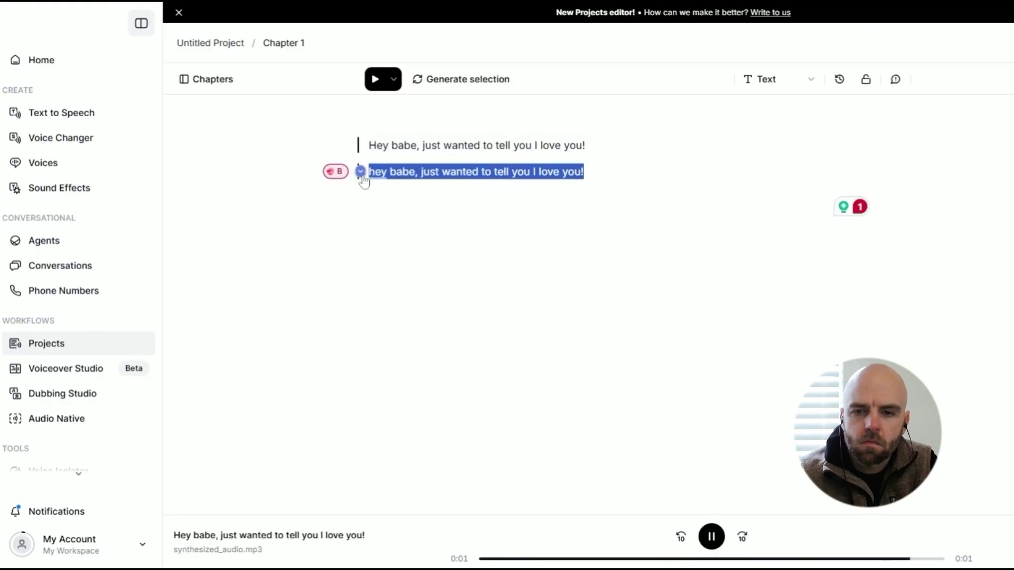
{"action": "key", "text": "BackSpace"}
{"action": "key", "text": "BackSpace"}
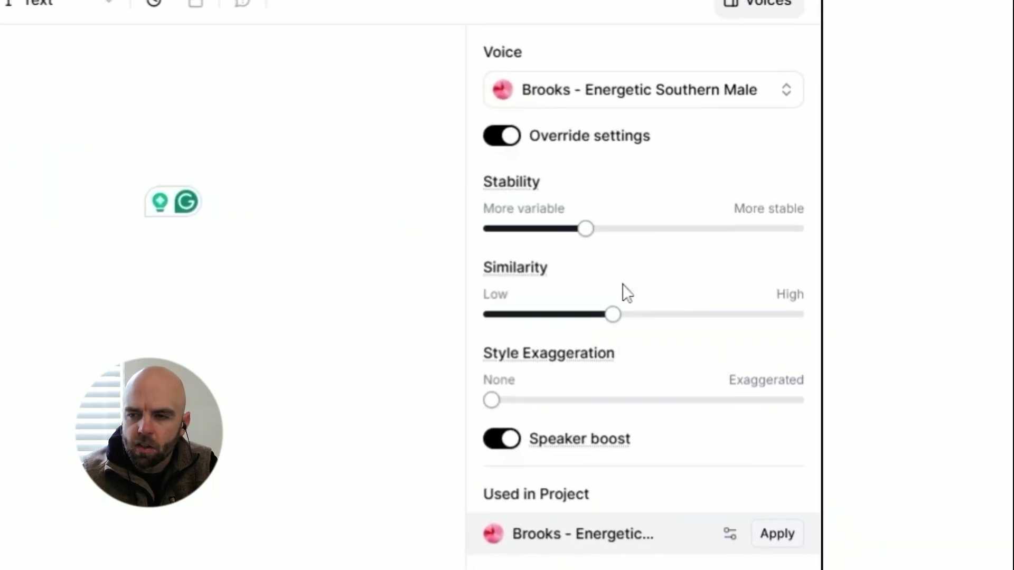
- Raise the voice Similarity slider to 46%
{"action": "mouse_move", "coordinate": [342, 431]}
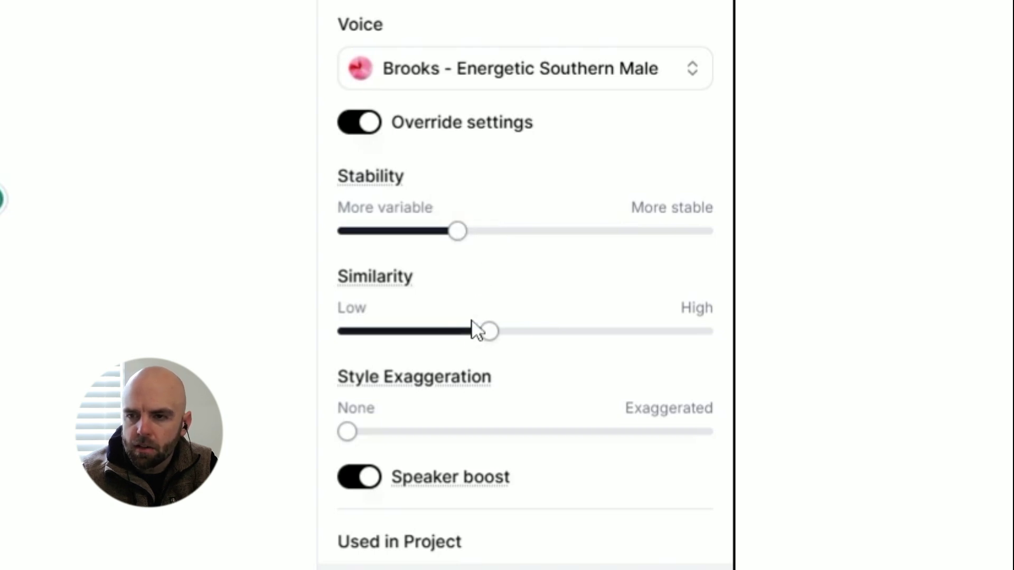
{"action": "left_click_drag", "start_coordinate": [489, 331], "coordinate": [511, 332]}
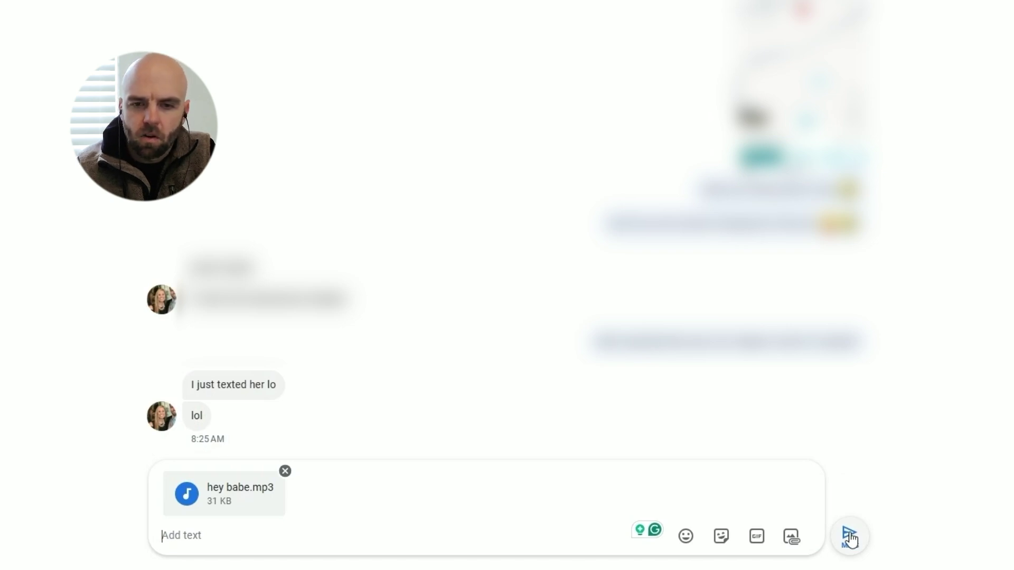
- Send the hey babe.mp3 attachment and play the sent voice message
{"action": "left_click", "coordinate": [849, 535]}
{"action": "left_click", "coordinate": [669, 461]}
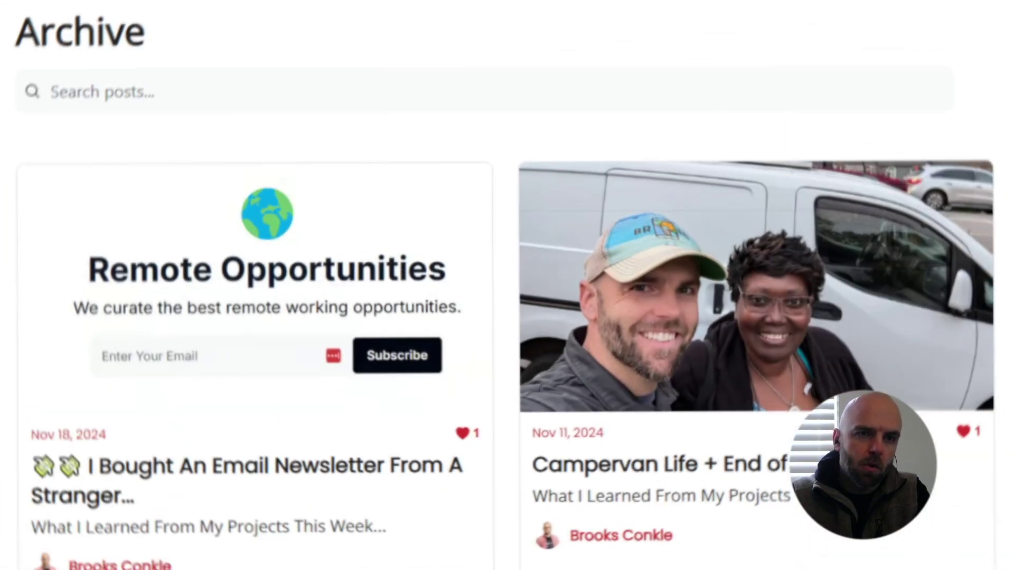
- Scroll down through the post cards on the blog's Archive page
{"action": "scroll", "coordinate": [506, 285], "scroll_direction": "down", "scroll_amount": 10}
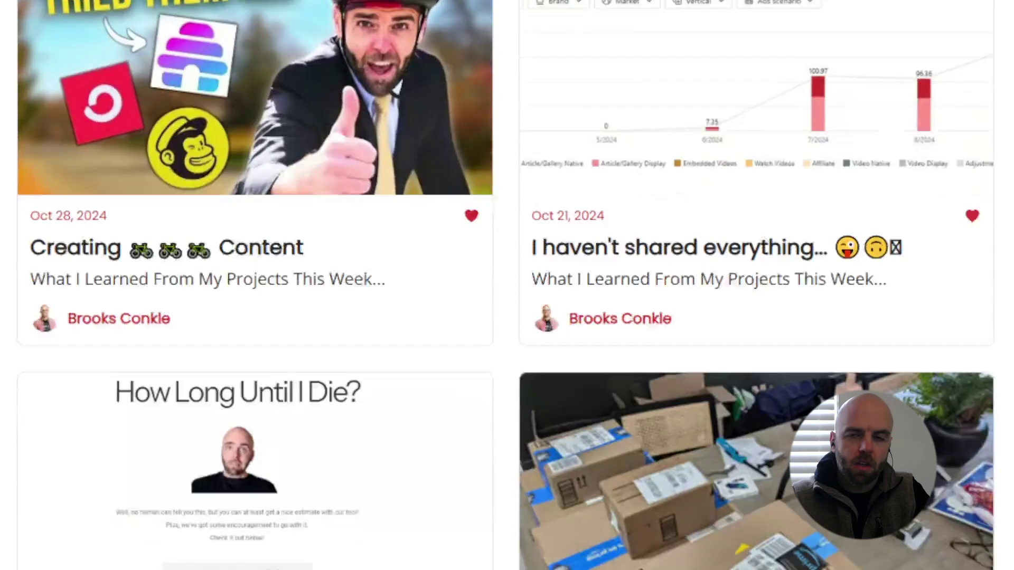
{"action": "scroll", "coordinate": [507, 285], "scroll_direction": "down", "scroll_amount": 20}
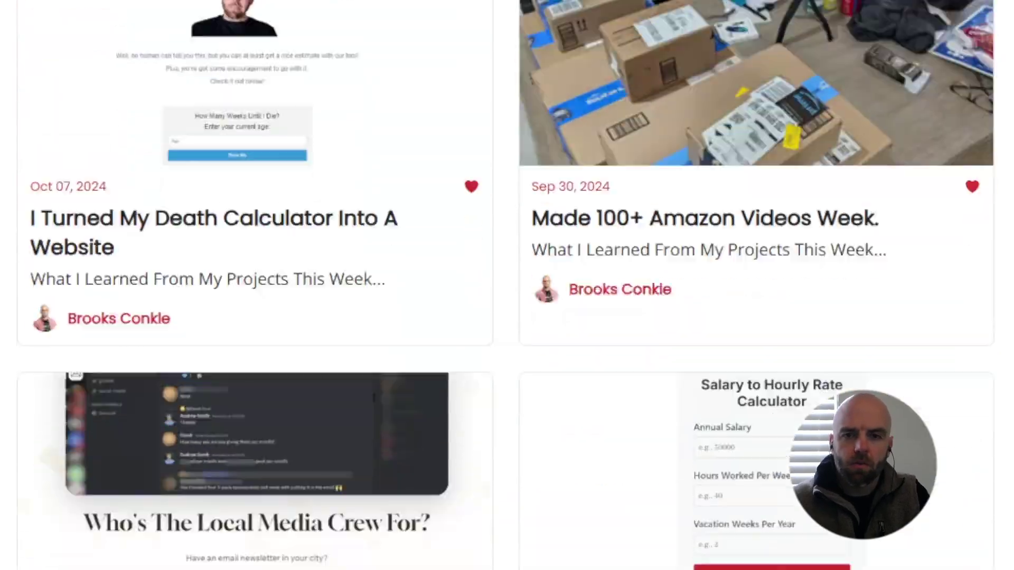
{"action": "scroll", "coordinate": [507, 285], "scroll_direction": "down", "scroll_amount": 20}
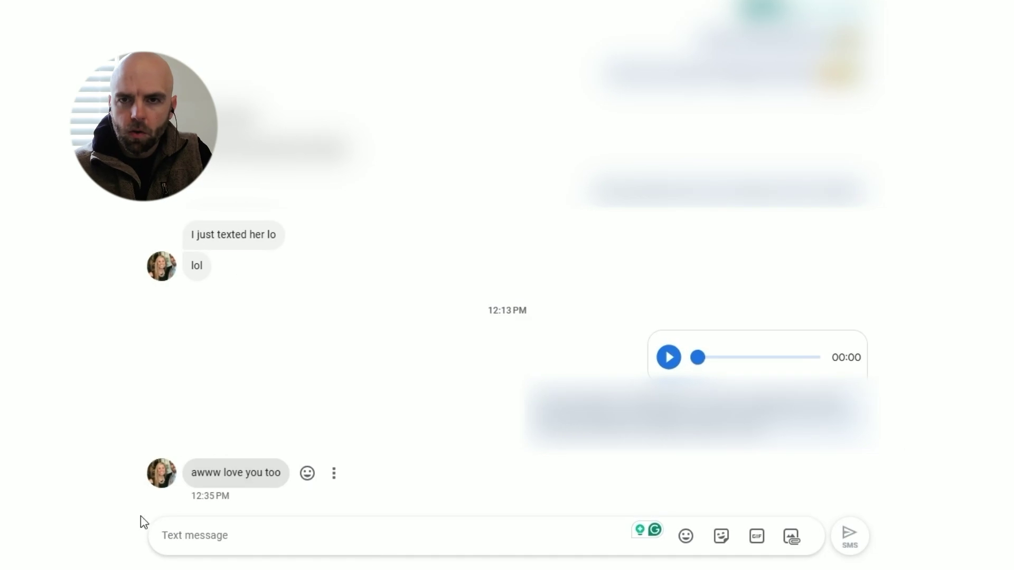
- Select the full text of the latest reply "awww love you too" in the conversation
{"action": "left_click_drag", "start_coordinate": [236, 474], "coordinate": [320, 479]}
{"action": "left_click_drag", "start_coordinate": [363, 430], "coordinate": [380, 428]}
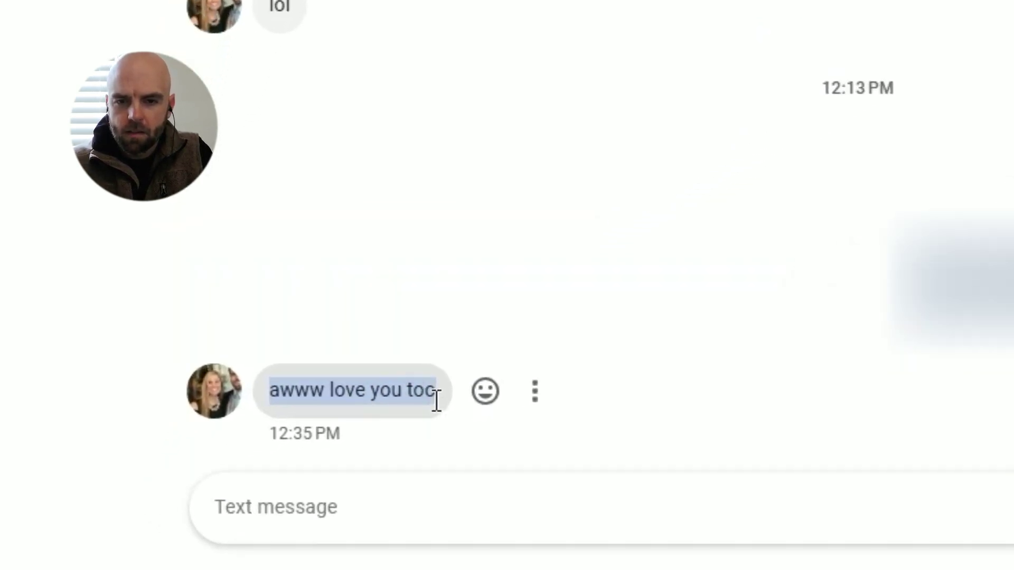